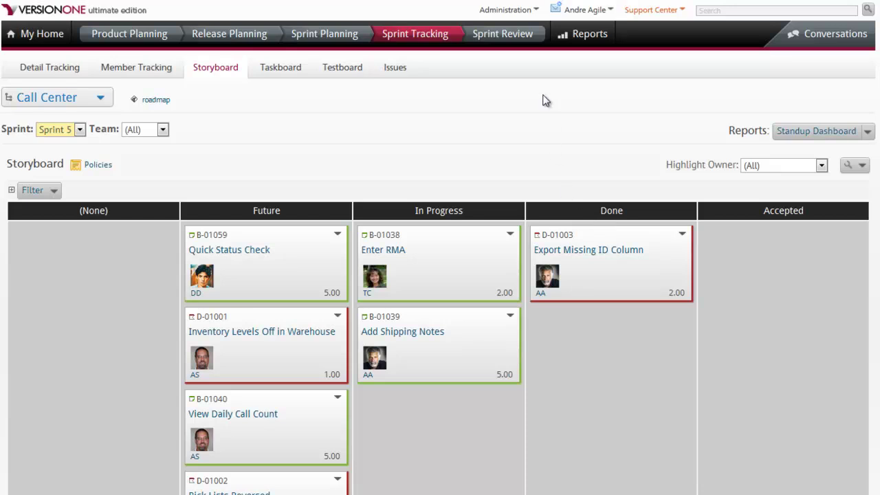
# Step: Open the List Types administration page showing backlog item types and statuses
pyautogui.click(537, 10)
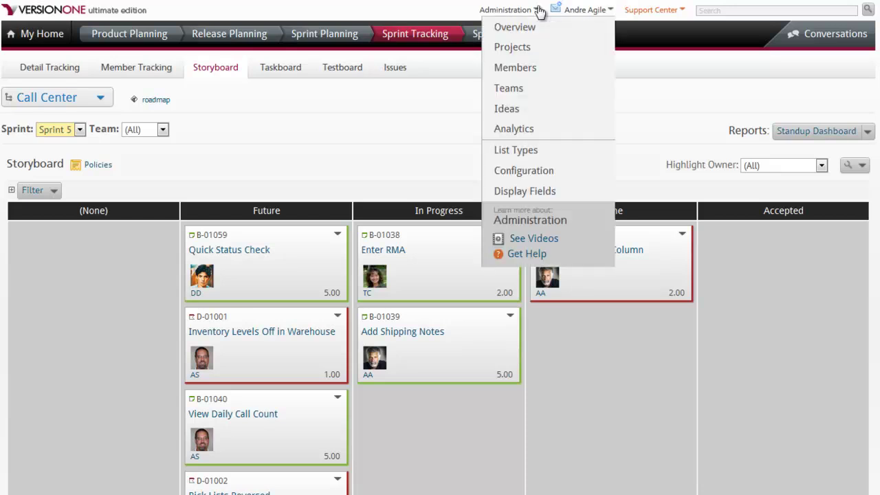
pyautogui.click(527, 150)
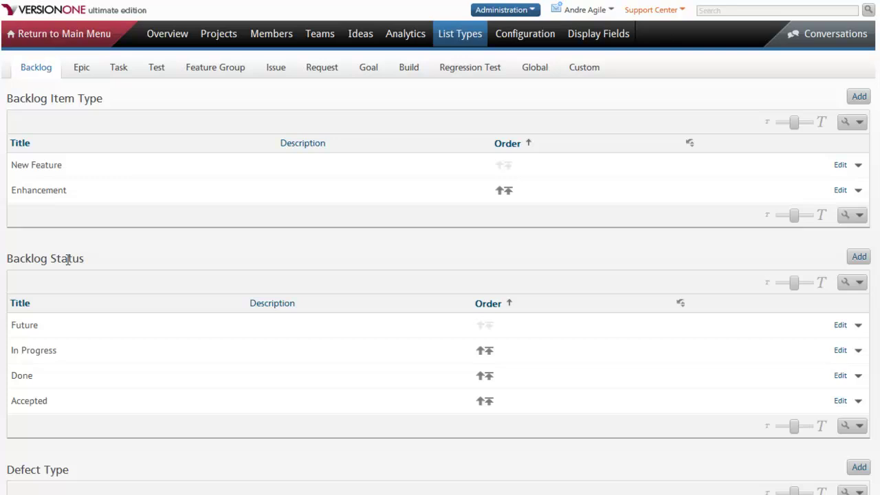
# Step: Add a 'Ready for QA' backlog status and move it up twice to sit between In Progress and Done
pyautogui.click(858, 259)
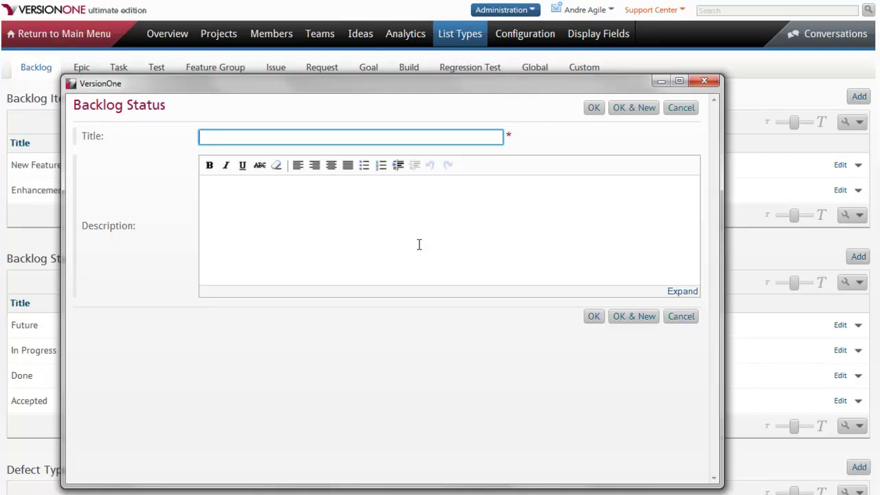
pyautogui.write('Ready for ')
pyautogui.write('QA')
pyautogui.click(593, 107)
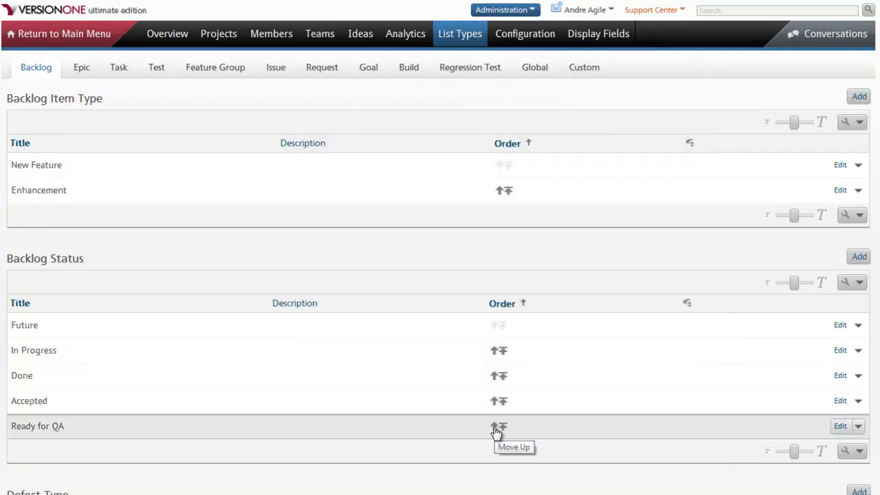
pyautogui.click(496, 429)
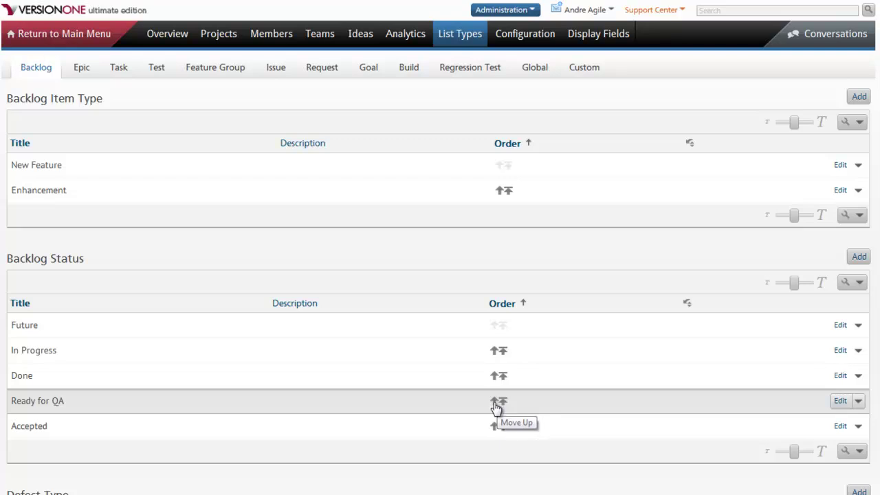
pyautogui.click(497, 404)
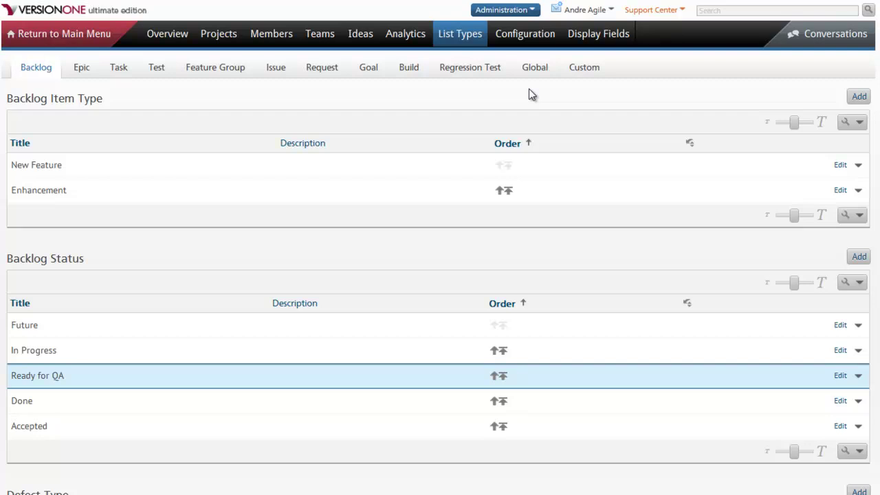
pyautogui.moveTo(598, 34)
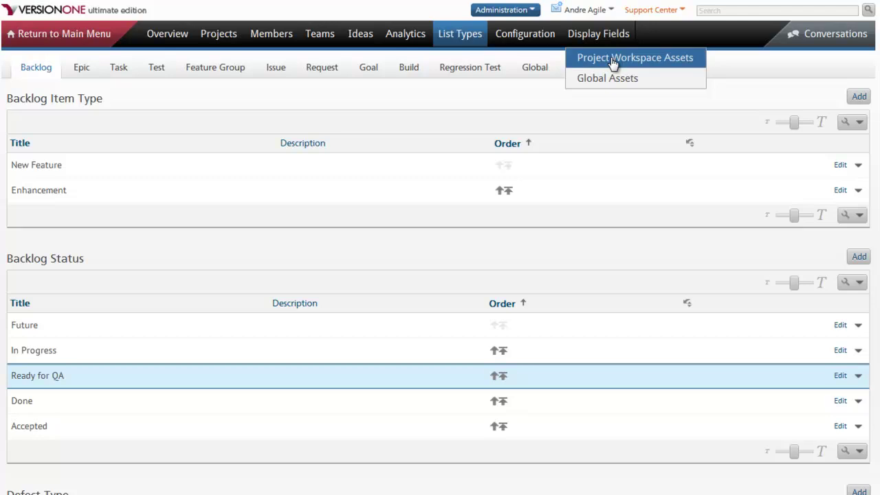
# Step: Create a separate project workspace for Call Center under Project Workspace Assets display fields
pyautogui.click(614, 60)
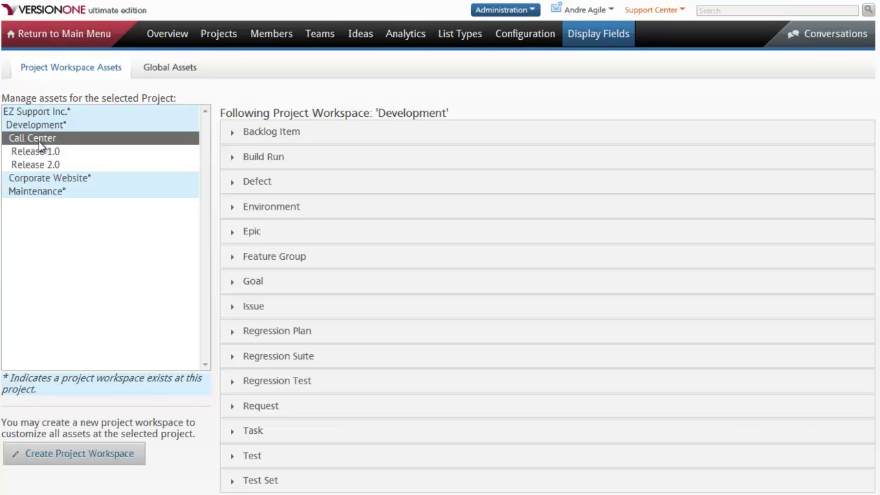
pyautogui.click(83, 454)
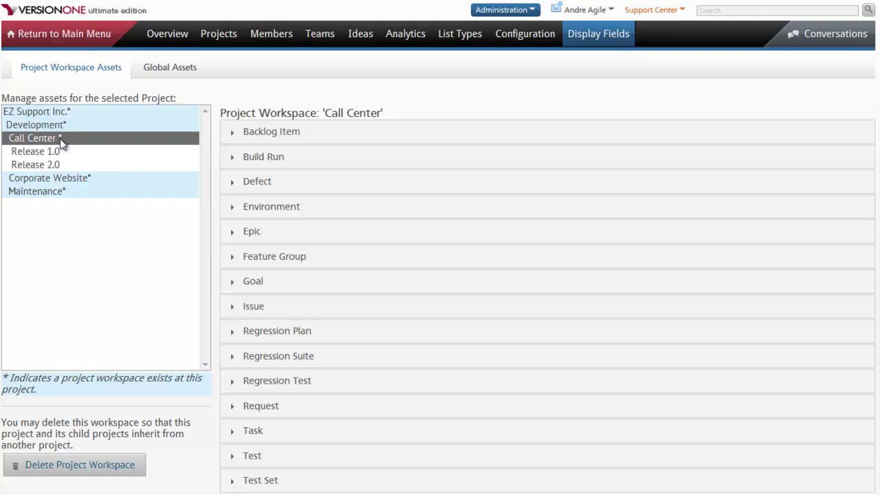
# Step: Enable Display for the Ready for QA value of Call Center's Backlog Item Status field
pyautogui.click(289, 135)
pyautogui.scroll(-2, 436, 457)
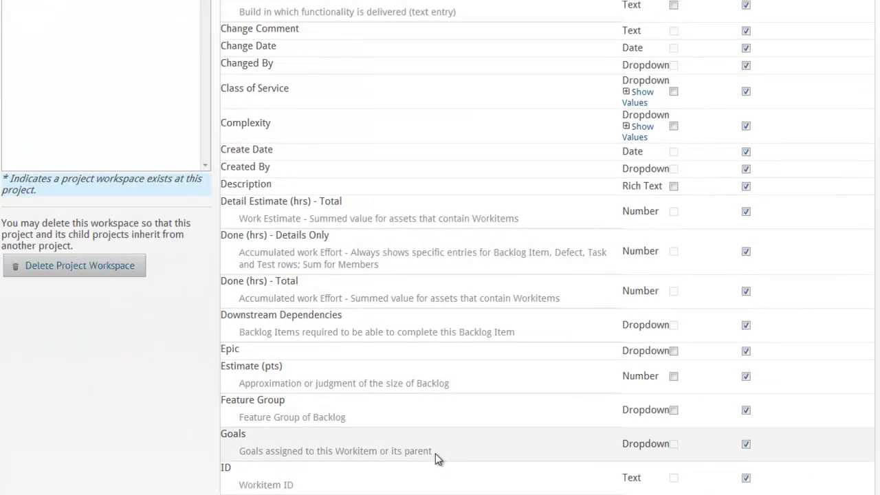
pyautogui.scroll(-2, 435, 458)
pyautogui.scroll(-4, 435, 454)
pyautogui.scroll(-1, 435, 450)
pyautogui.scroll(-1, 436, 426)
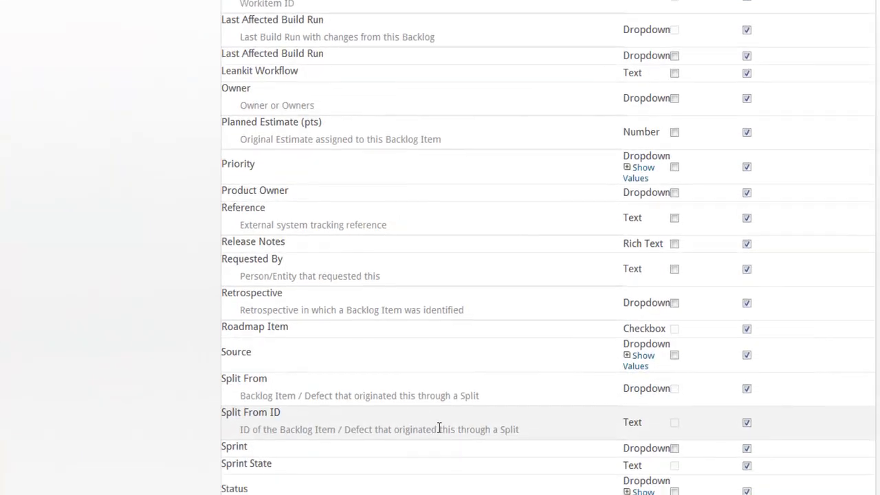
pyautogui.scroll(-2, 461, 394)
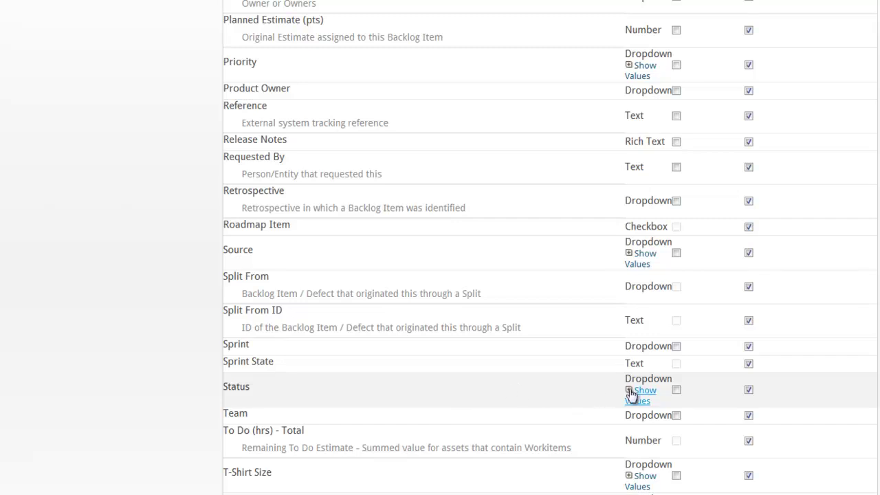
pyautogui.click(631, 393)
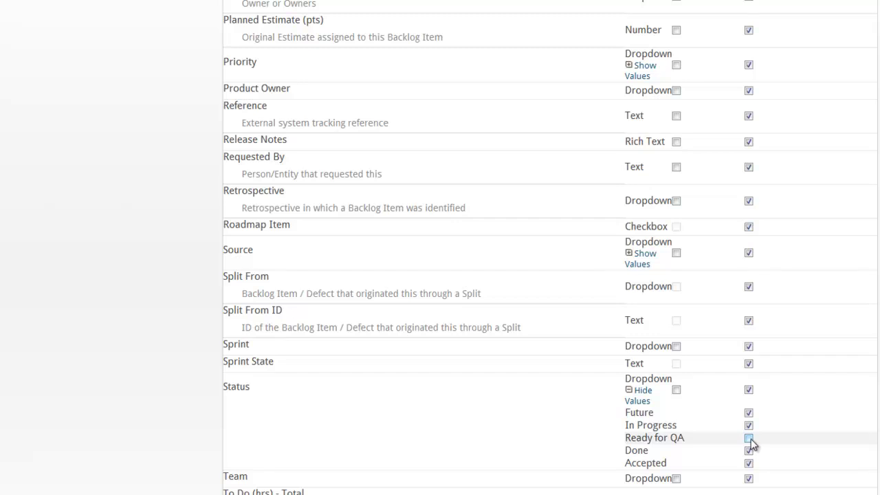
pyautogui.click(749, 437)
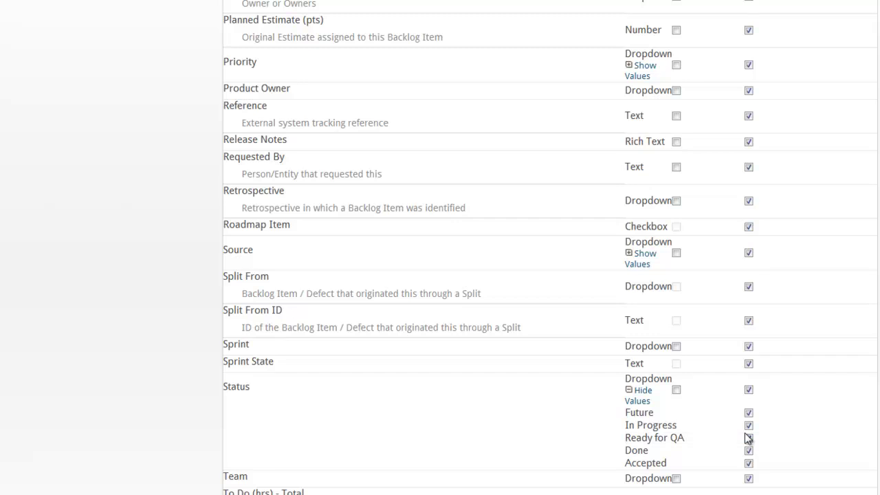
pyautogui.scroll(1, 739, 460)
pyautogui.scroll(4, 739, 460)
pyautogui.scroll(5, 440, 275)
pyautogui.scroll(2, 440, 275)
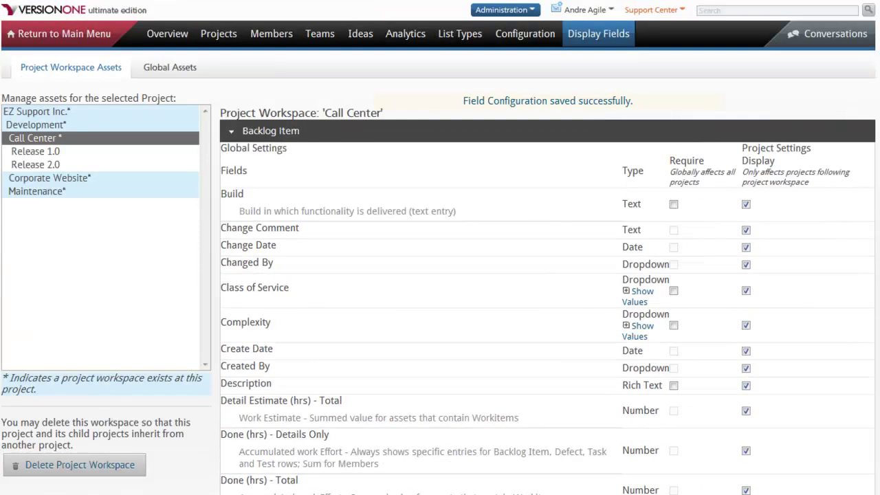
# Step: Return to the main menu and go to the Sprint Tracking storyboard
pyautogui.click(86, 17)
pyautogui.moveTo(415, 33)
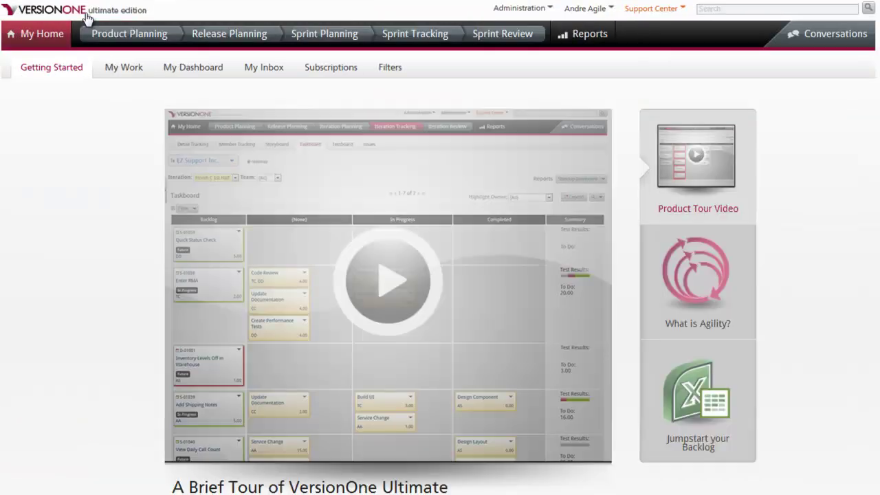
pyautogui.click(427, 98)
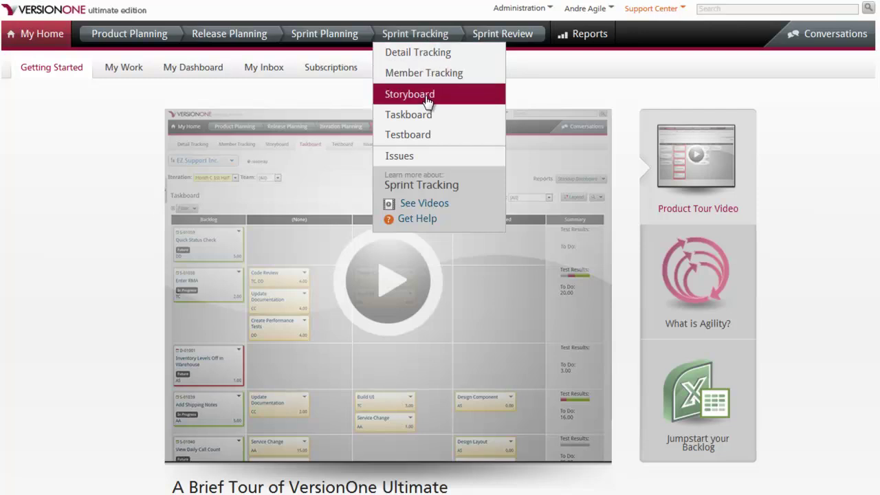